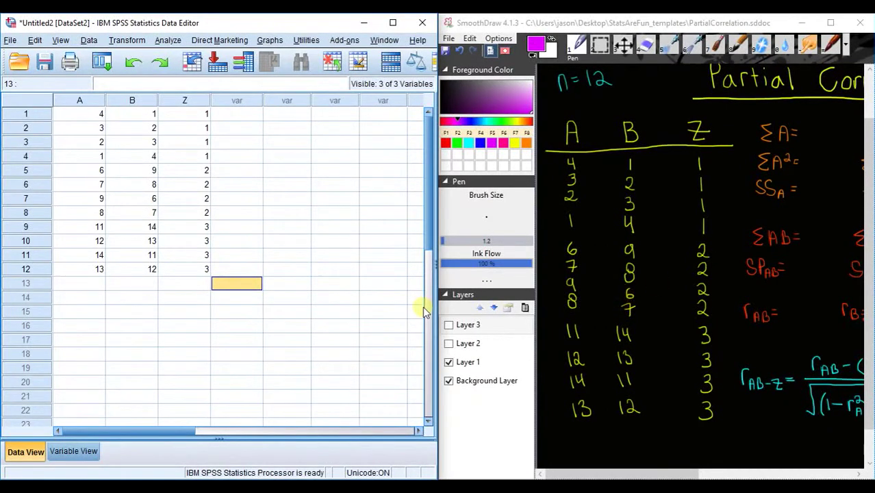
- Scroll across the partial correlation worksheet with its A, B, Z data, then maximize SmoothDraw
{"action": "left_click_drag", "start_coordinate": [623, 472], "coordinate": [692, 472]}
{"action": "scroll", "coordinate": [726, 192], "scroll_direction": "up", "scroll_amount": 1}
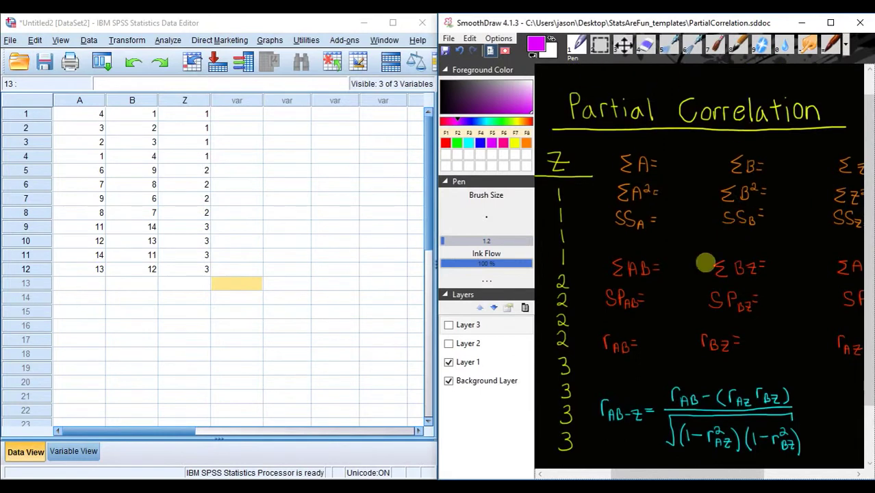
{"action": "left_click_drag", "start_coordinate": [693, 473], "coordinate": [612, 472]}
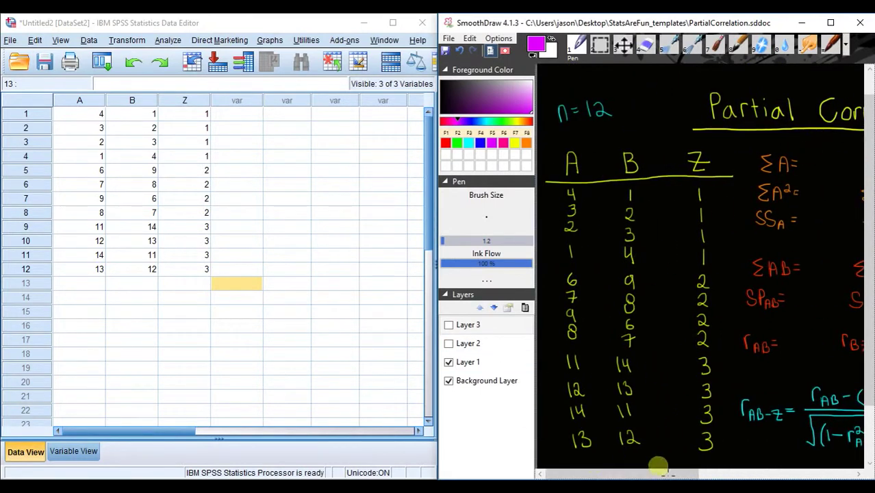
{"action": "left_click_drag", "start_coordinate": [660, 471], "coordinate": [635, 470]}
{"action": "left_click", "coordinate": [831, 23]}
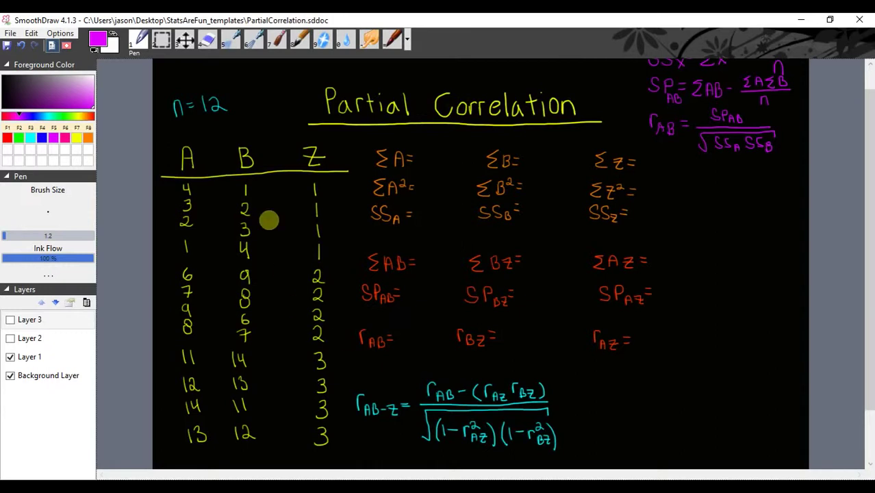
- Turn on Layer 3 to reveal the worked sums, rAB = 0.86 and partial correlation −1
{"action": "left_click", "coordinate": [10, 320]}
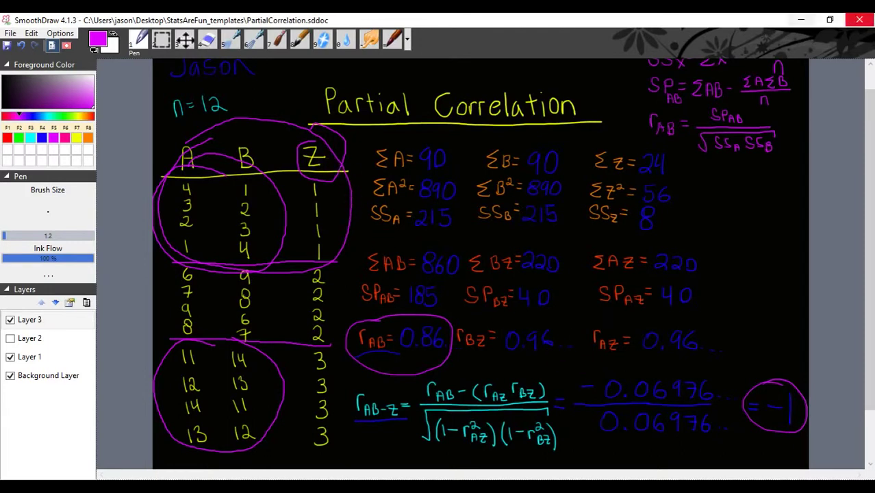
- Bring the SPSS Data Editor forward, maximize it, and go to Analyze > Correlate
{"action": "key", "text": "alt+Tab"}
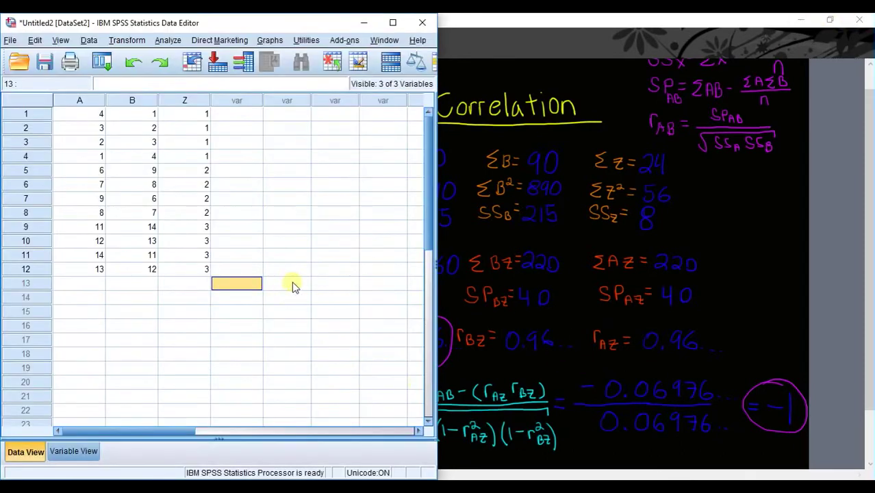
{"action": "left_click", "coordinate": [586, 21]}
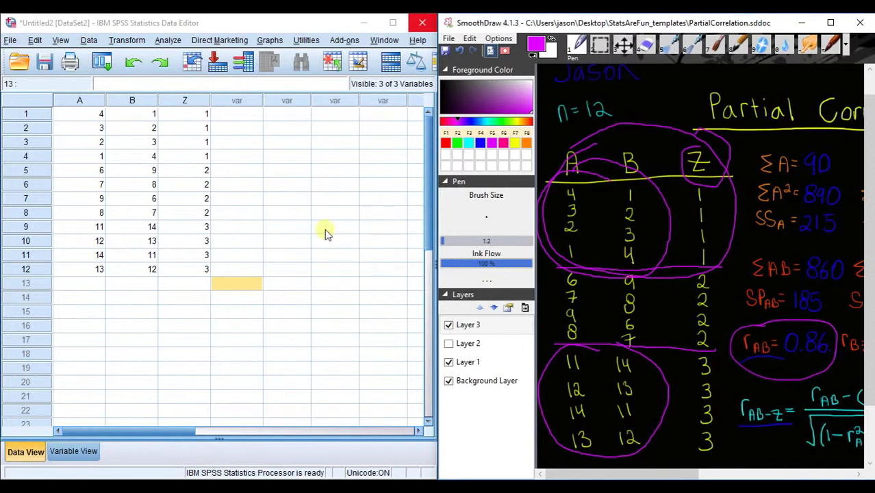
{"action": "left_click", "coordinate": [393, 23]}
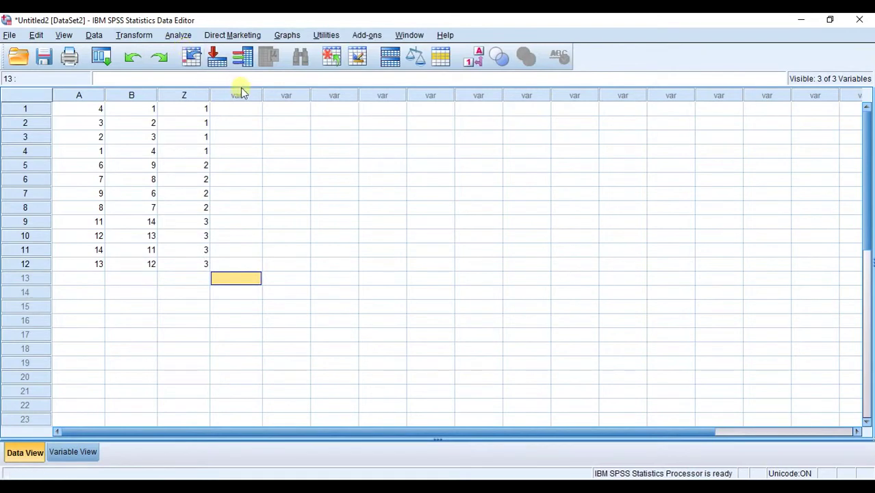
{"action": "left_click", "coordinate": [179, 36]}
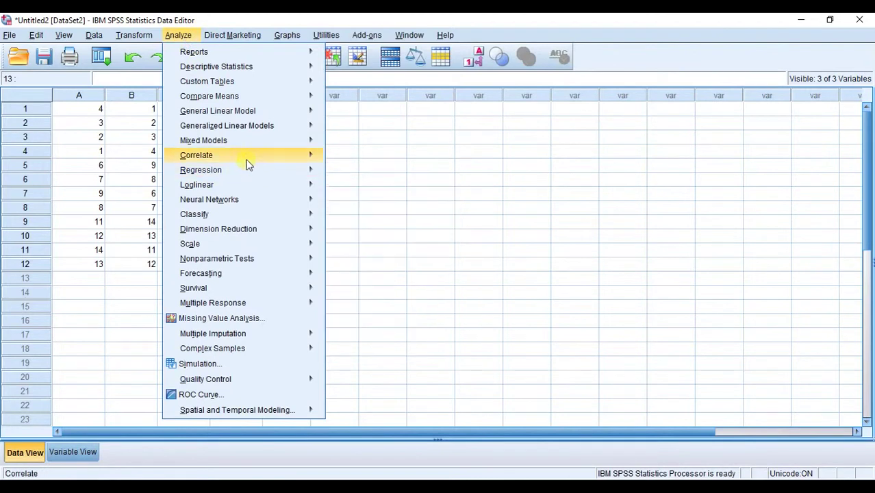
{"action": "mouse_move", "coordinate": [272, 159]}
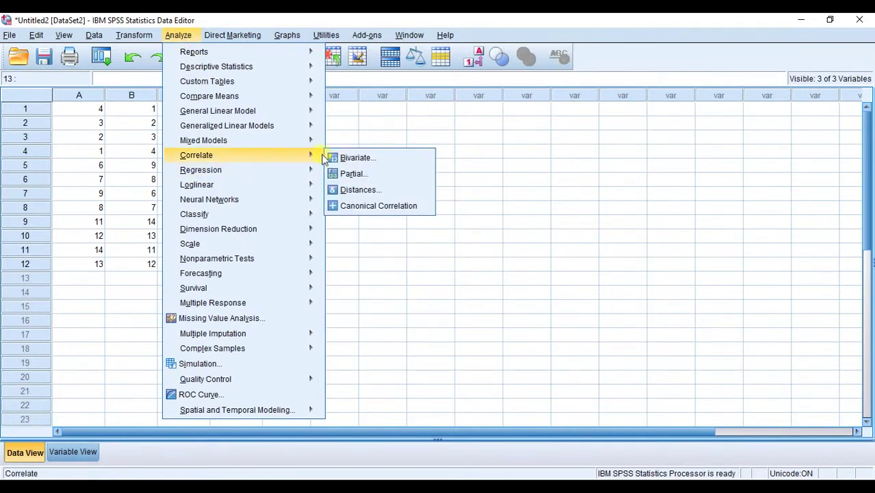
- In Partial Correlations, put A and B under Variables and Z under Controlling for
{"action": "left_click", "coordinate": [384, 179]}
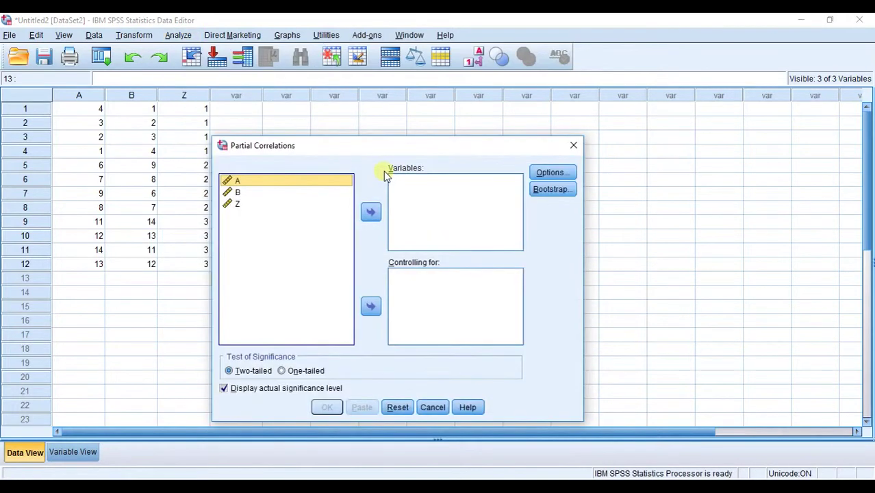
{"action": "left_click", "coordinate": [238, 195], "text": "ctrl"}
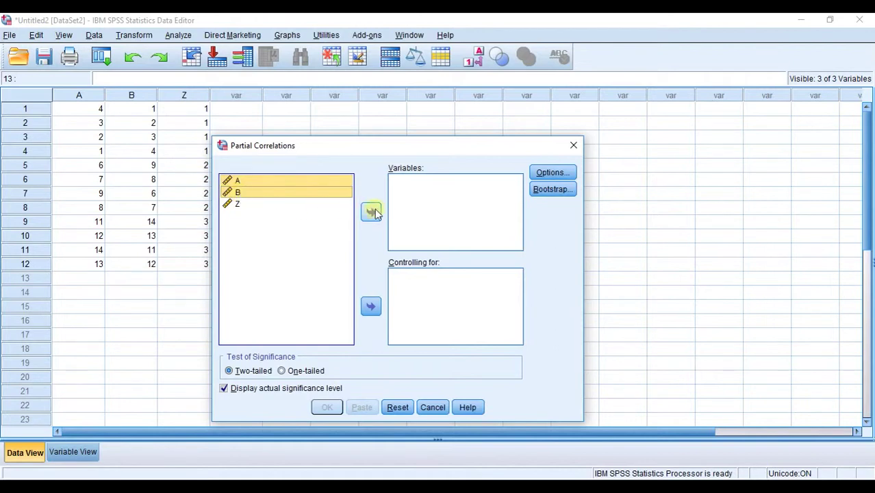
{"action": "left_click", "coordinate": [371, 213]}
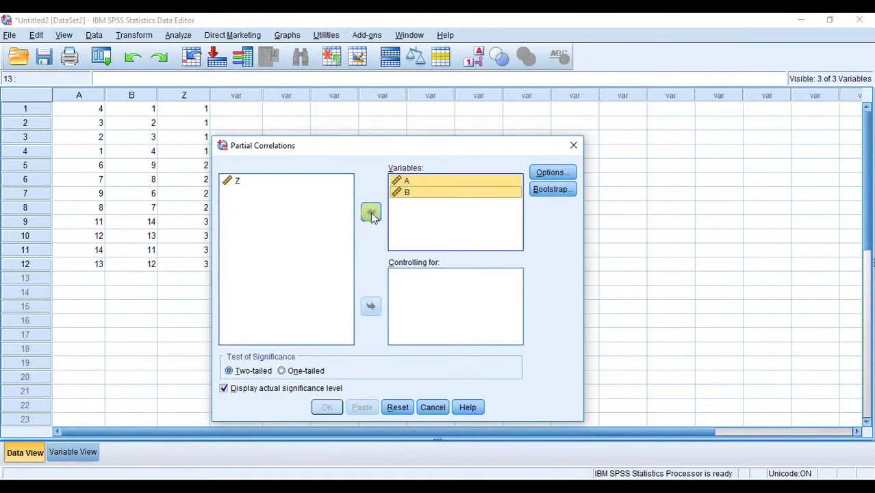
{"action": "left_click", "coordinate": [237, 182]}
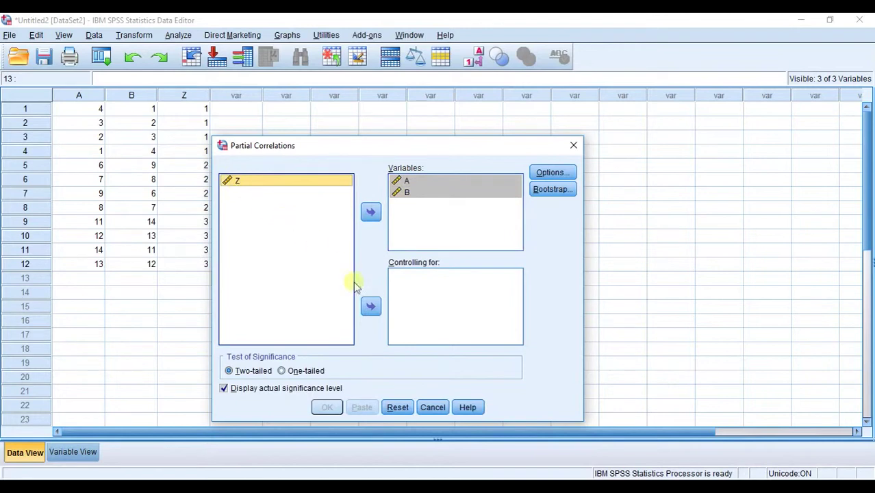
{"action": "left_click", "coordinate": [372, 309]}
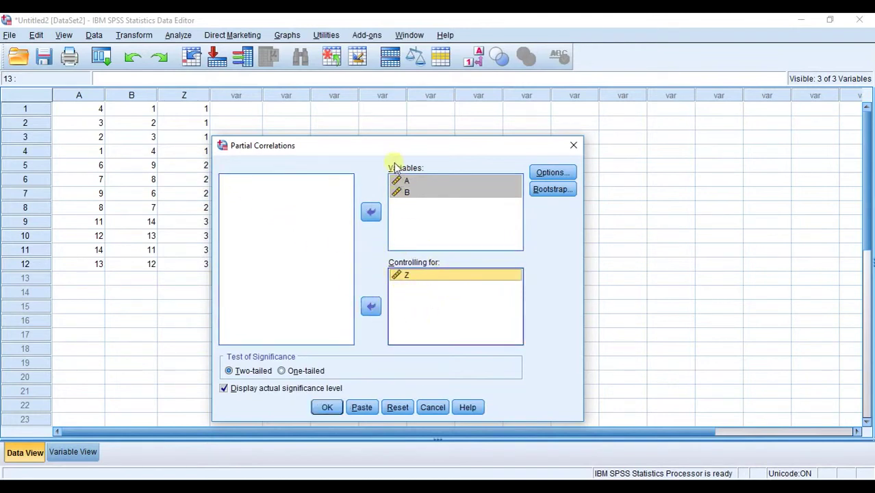
{"action": "left_click_drag", "start_coordinate": [387, 145], "coordinate": [410, 129]}
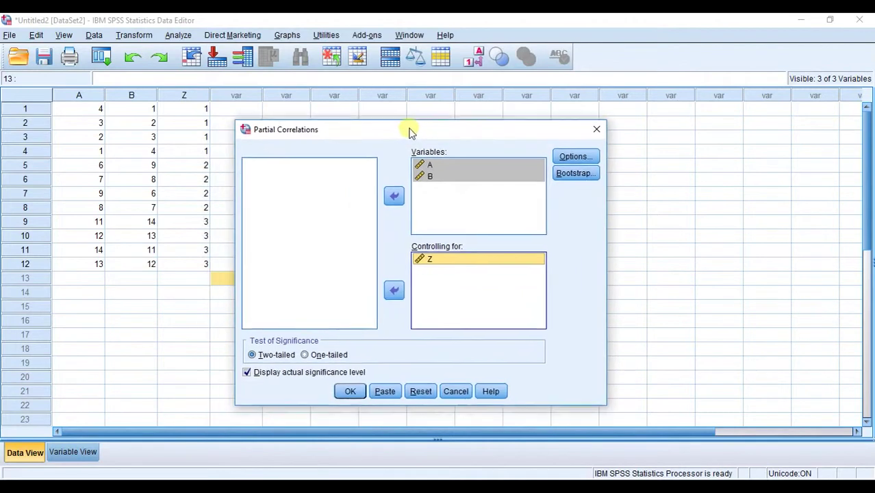
- Turn on Zero-order correlations in the Partial Correlations Options
{"action": "left_click", "coordinate": [575, 157]}
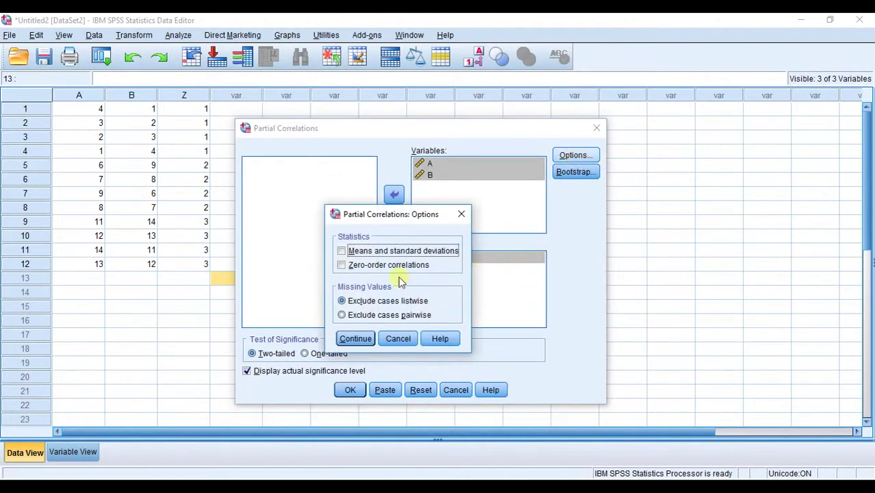
{"action": "left_click", "coordinate": [342, 268]}
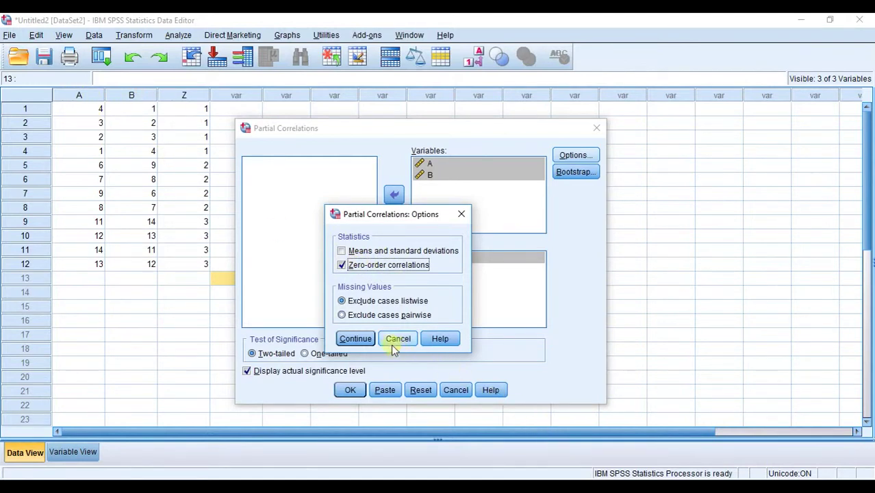
{"action": "left_click", "coordinate": [356, 340]}
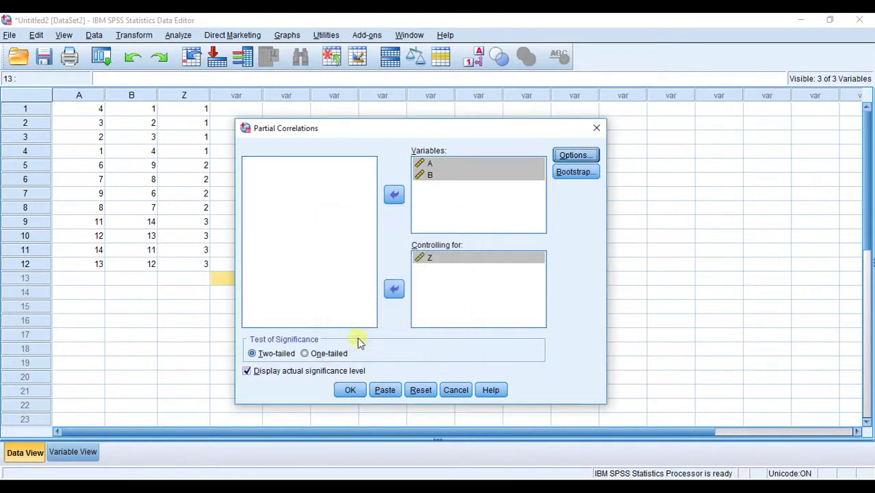
- Run the analysis to get the Correlations table: A–B .860 zero-order, −1.000 controlling Z
{"action": "left_click", "coordinate": [350, 390]}
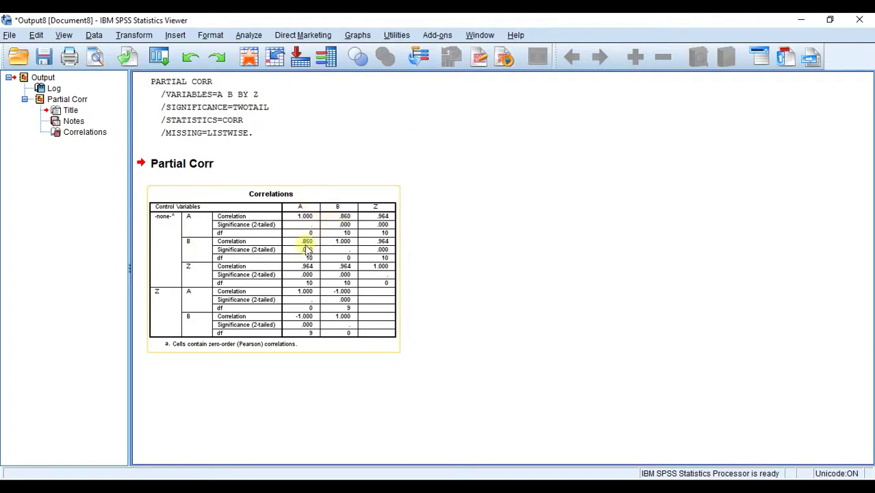
{"action": "left_click", "coordinate": [508, 251]}
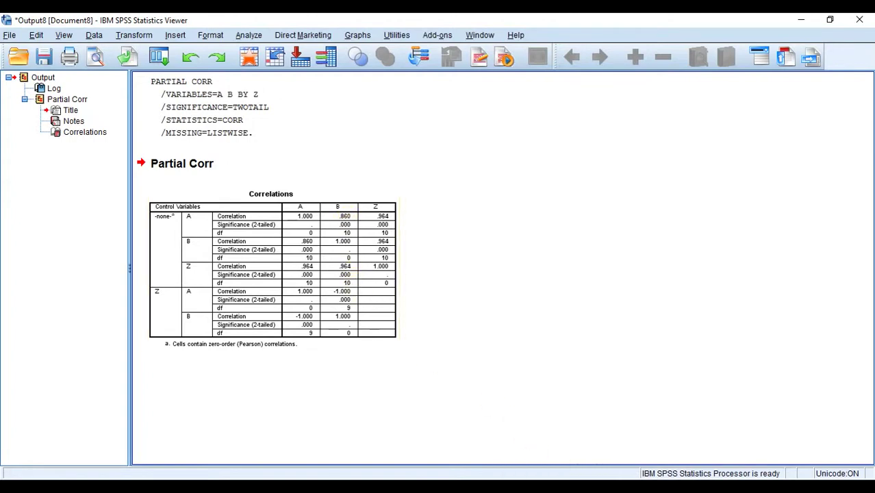
- Maximize the SmoothDraw hand calculations to compare with SPSS, then minimize it
{"action": "left_click", "coordinate": [566, 357]}
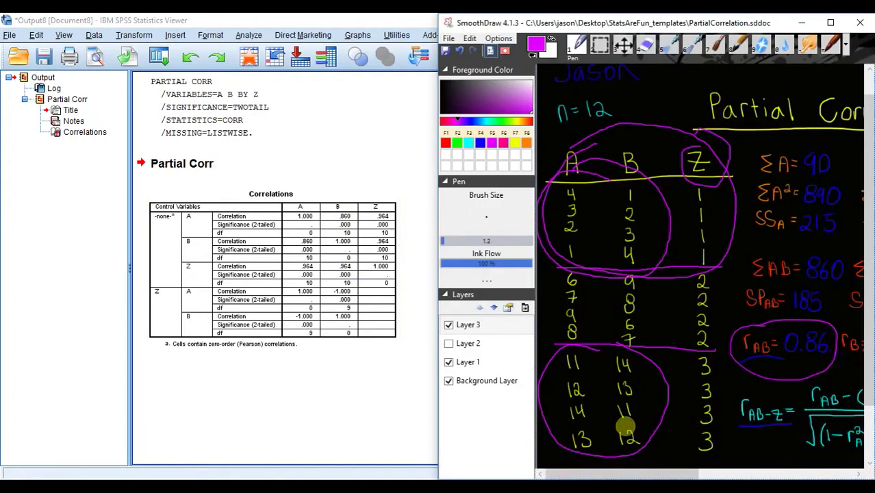
{"action": "left_click", "coordinate": [828, 23]}
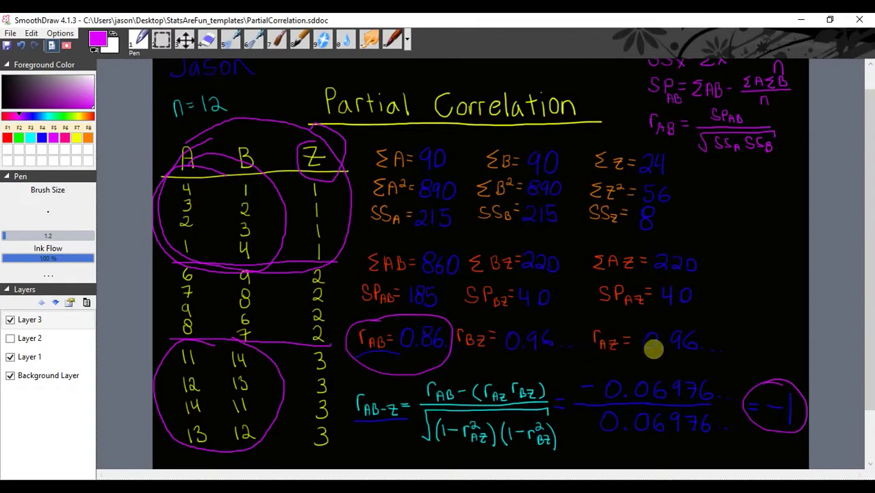
{"action": "left_click", "coordinate": [800, 21]}
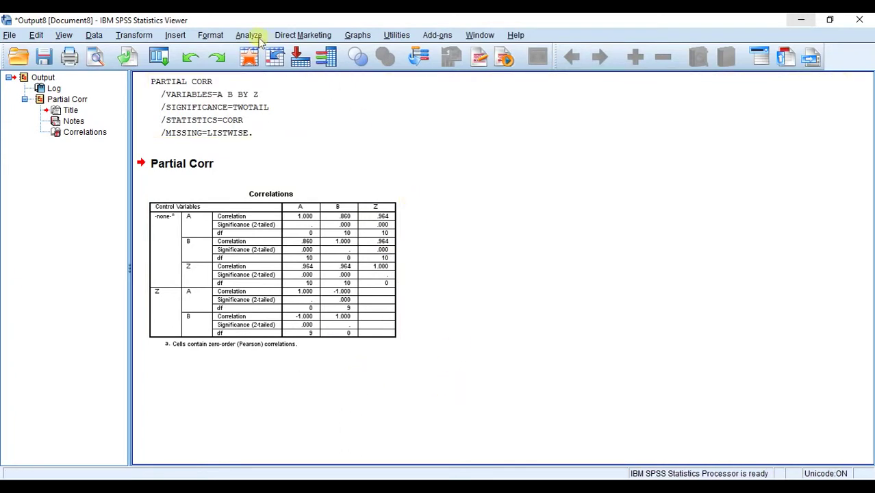
- Build a Simple Scatter in Chart Builder with A on the X-axis and B on the Y-axis
{"action": "left_click", "coordinate": [354, 38]}
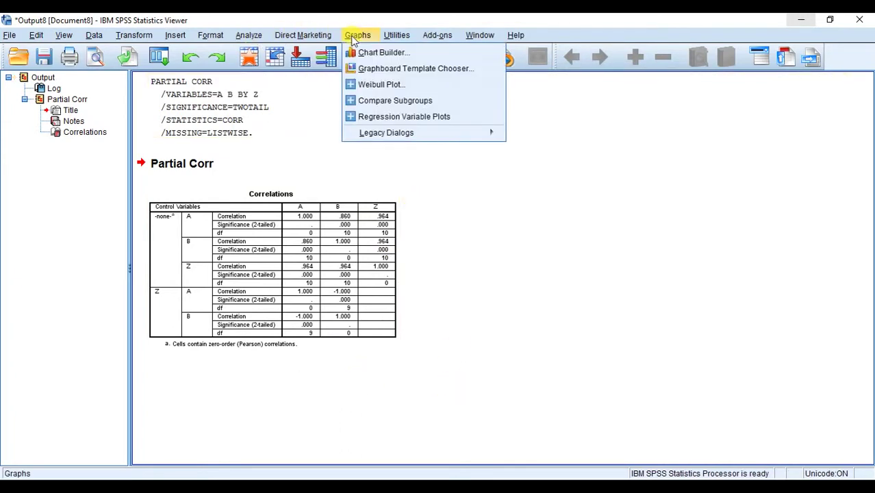
{"action": "left_click", "coordinate": [363, 53]}
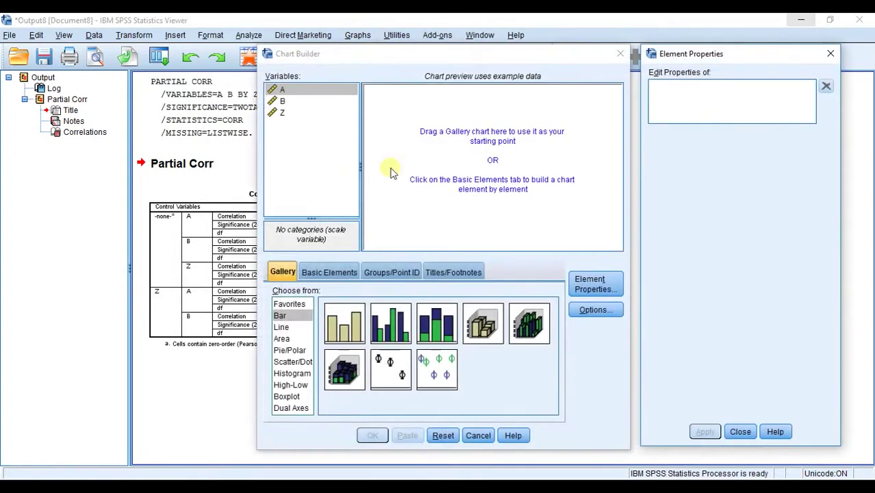
{"action": "left_click", "coordinate": [293, 362]}
{"action": "left_click_drag", "start_coordinate": [345, 323], "coordinate": [472, 186]}
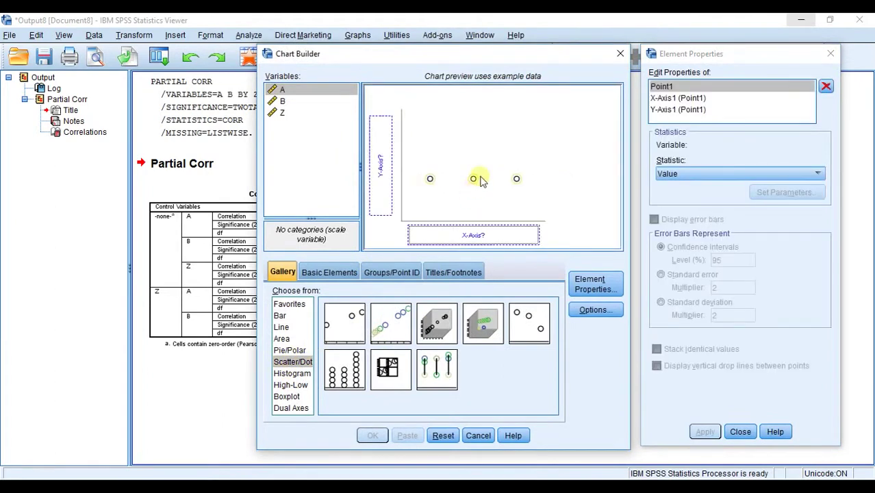
{"action": "left_click_drag", "start_coordinate": [282, 90], "coordinate": [479, 235]}
{"action": "left_click_drag", "start_coordinate": [281, 102], "coordinate": [381, 161]}
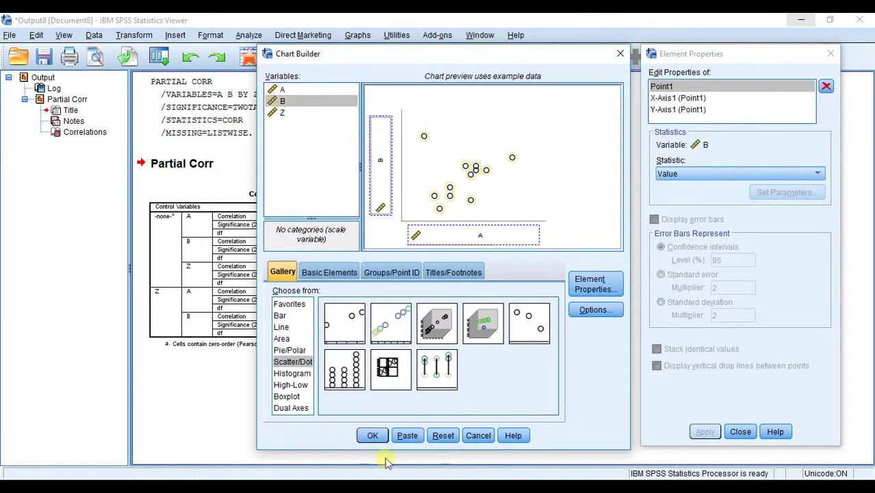
{"action": "left_click", "coordinate": [372, 436]}
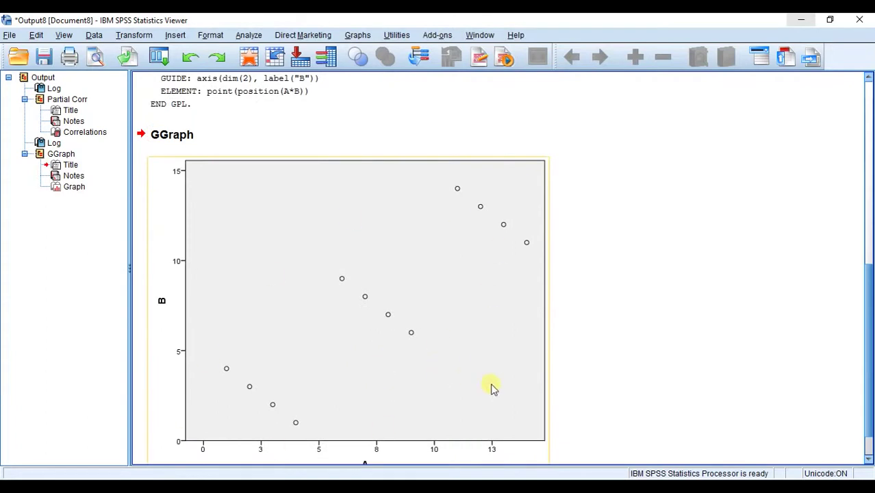
{"action": "scroll", "coordinate": [491, 387], "scroll_direction": "down", "scroll_amount": 1}
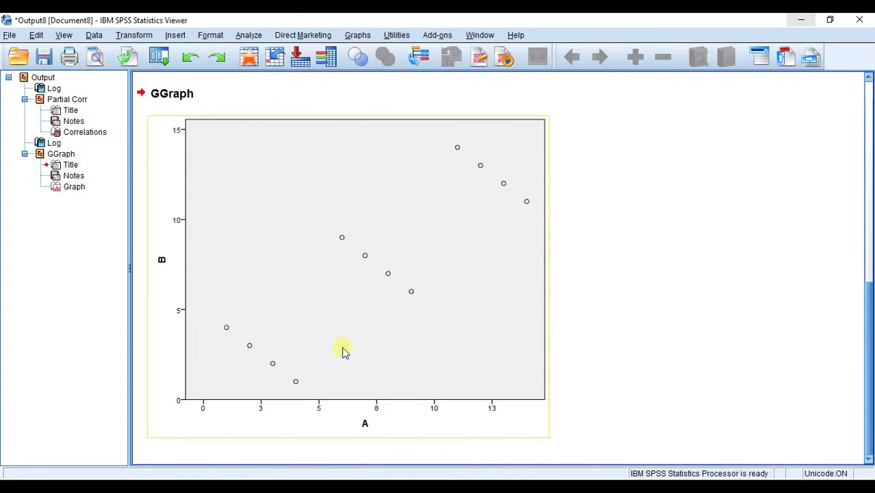